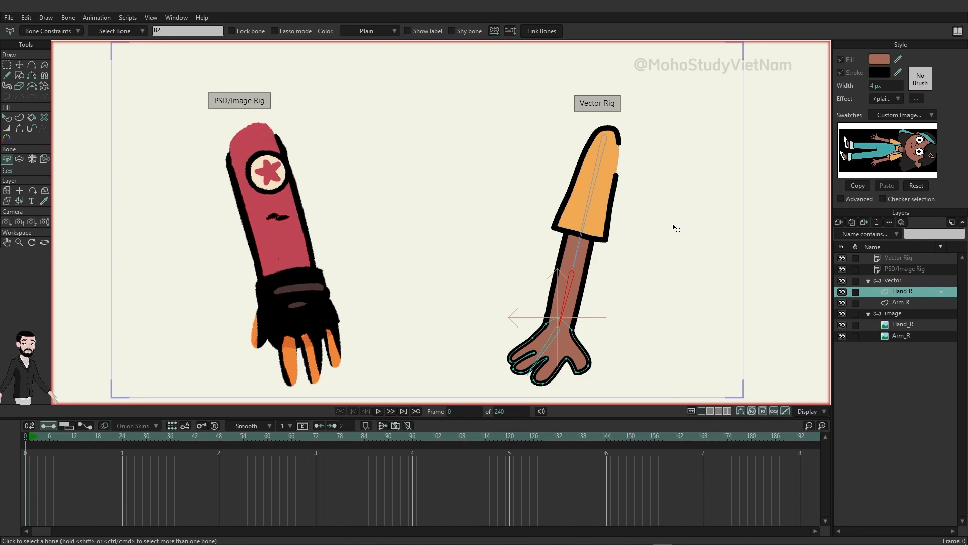
Test how the vector layer's arm bends by moving its forearm bone with Manipulate Bones.
{"action": "left_click", "coordinate": [895, 278]}
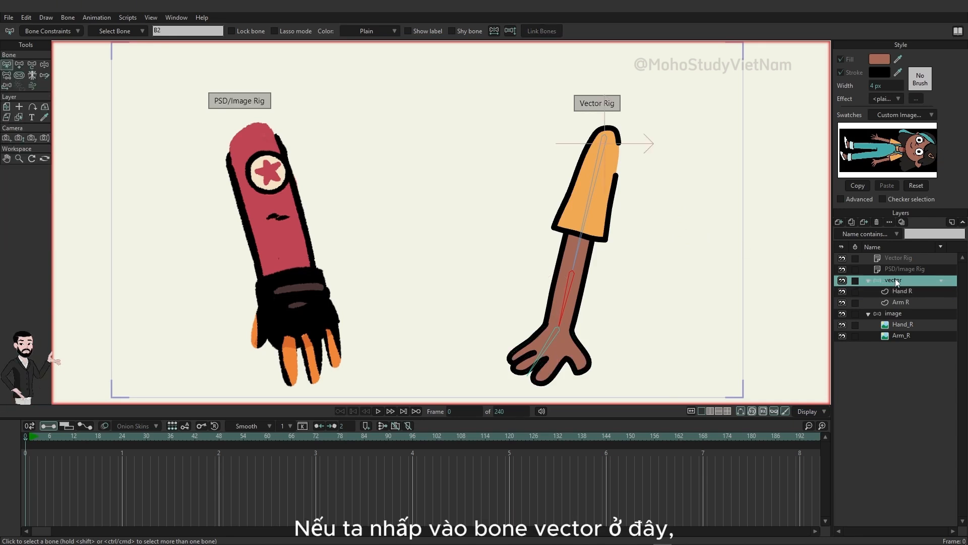
{"action": "left_click", "coordinate": [44, 65]}
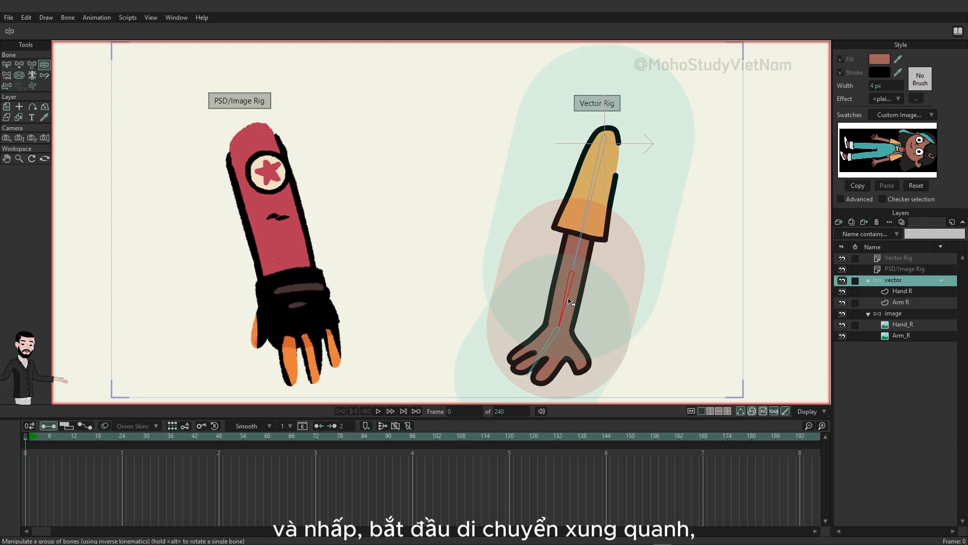
{"action": "left_click_drag", "start_coordinate": [572, 301], "coordinate": [573, 378]}
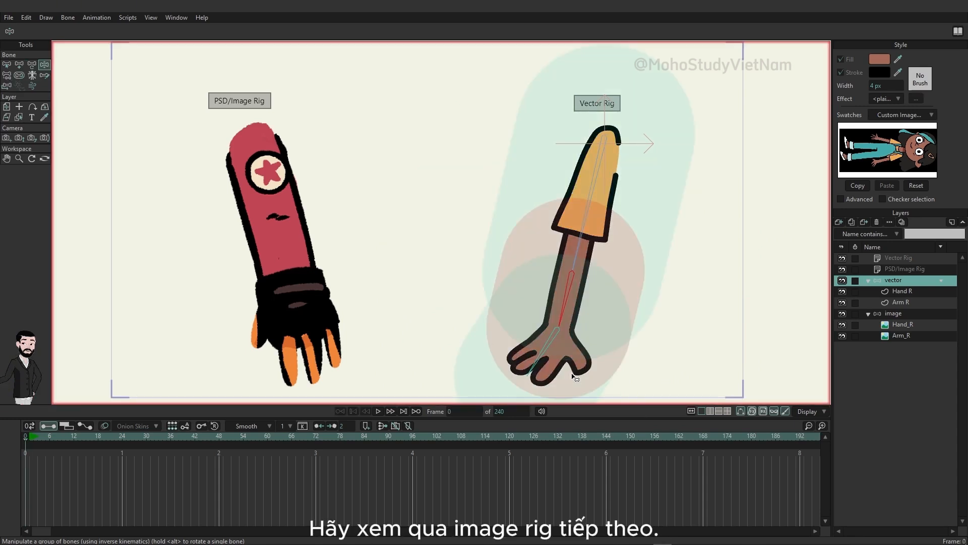
Test how the image layer's arm bends by swinging its bones with Manipulate Bones.
{"action": "left_click", "coordinate": [903, 313]}
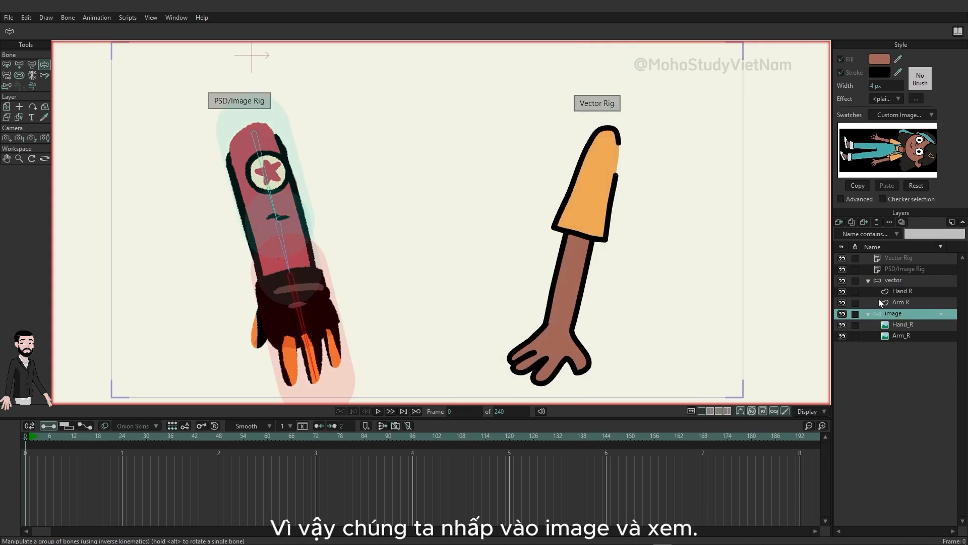
{"action": "left_click_drag", "start_coordinate": [330, 291], "coordinate": [434, 263]}
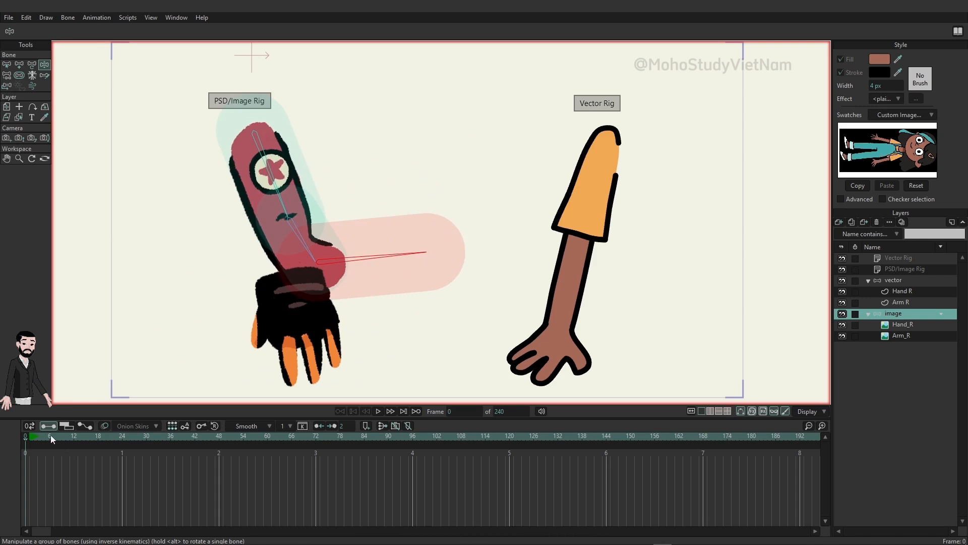
{"action": "left_click_drag", "start_coordinate": [49, 435], "coordinate": [17, 440]}
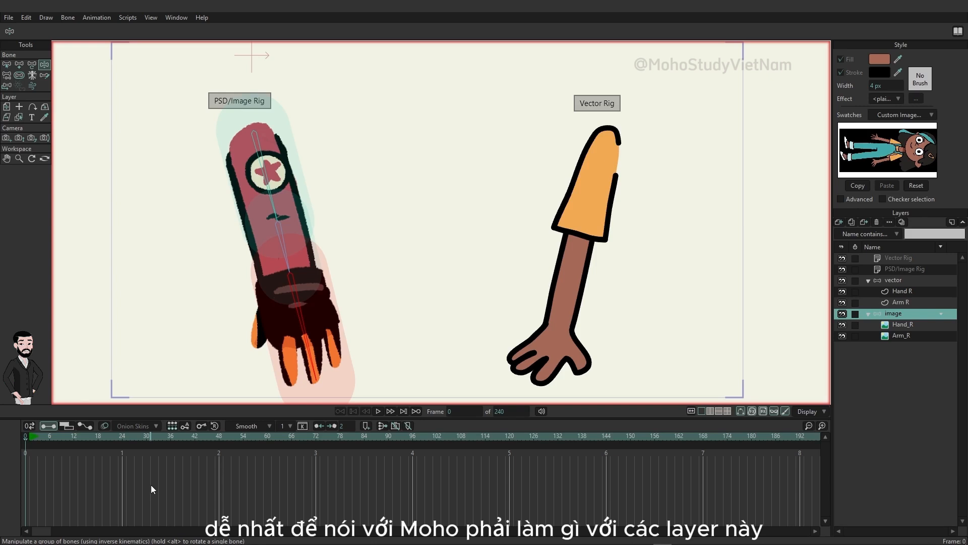
Link the vector rig's Hand R layer to the hand bone and its Arm R layer to the upper-arm and forearm bones.
{"action": "left_click", "coordinate": [904, 292]}
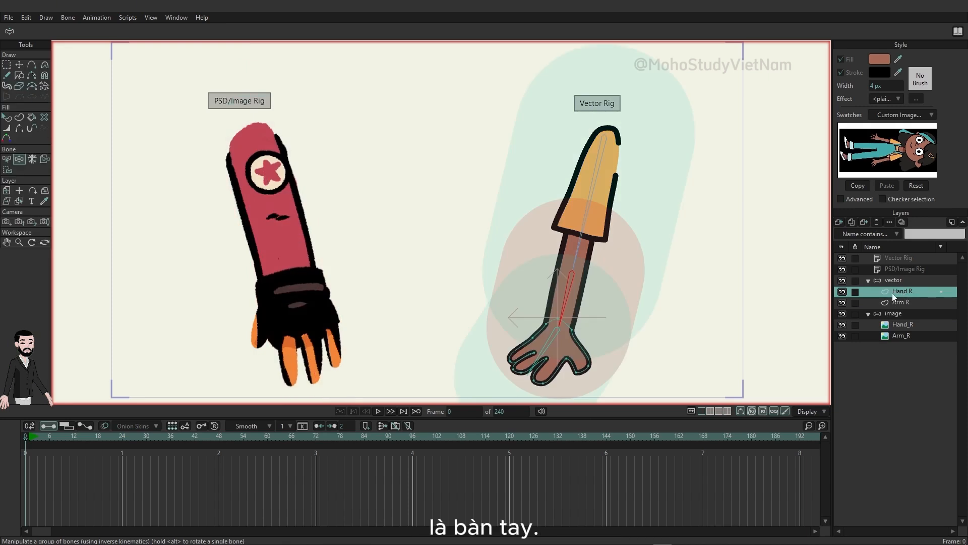
{"action": "left_click_drag", "start_coordinate": [706, 294], "coordinate": [627, 279]}
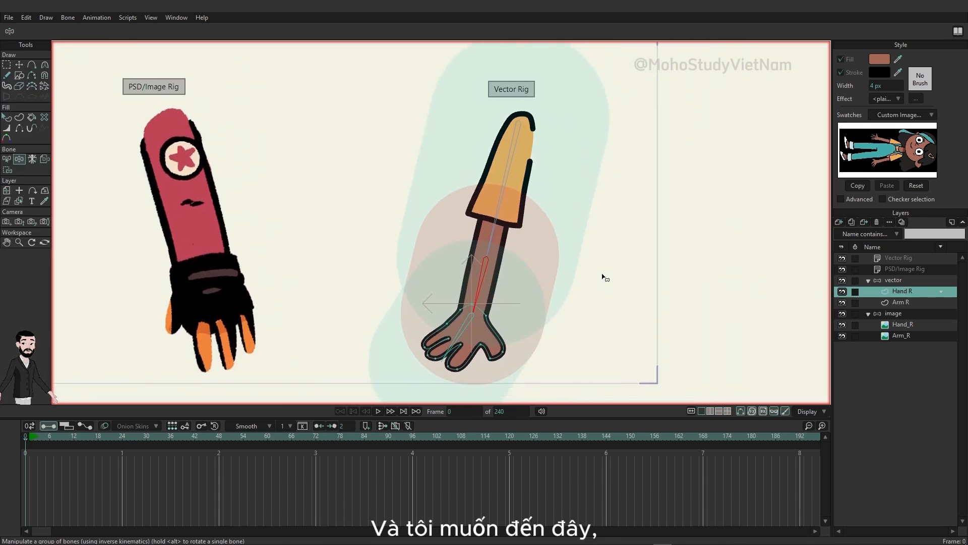
{"action": "left_click", "coordinate": [7, 160]}
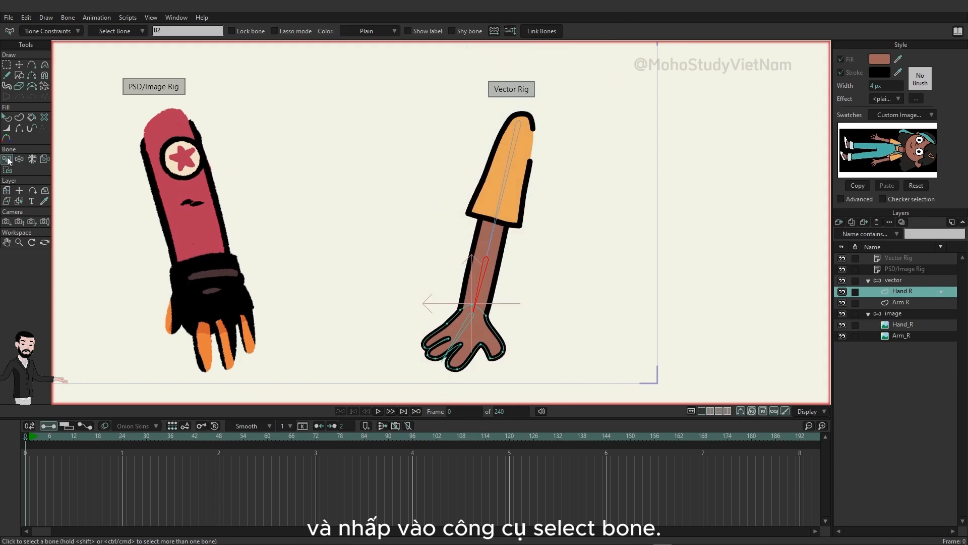
{"action": "left_click", "coordinate": [413, 303]}
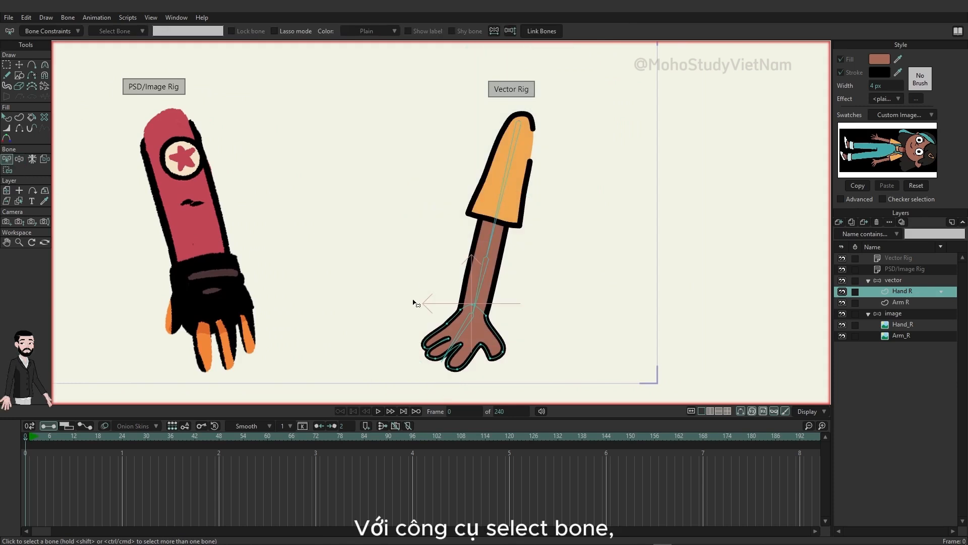
{"action": "left_click", "coordinate": [469, 328]}
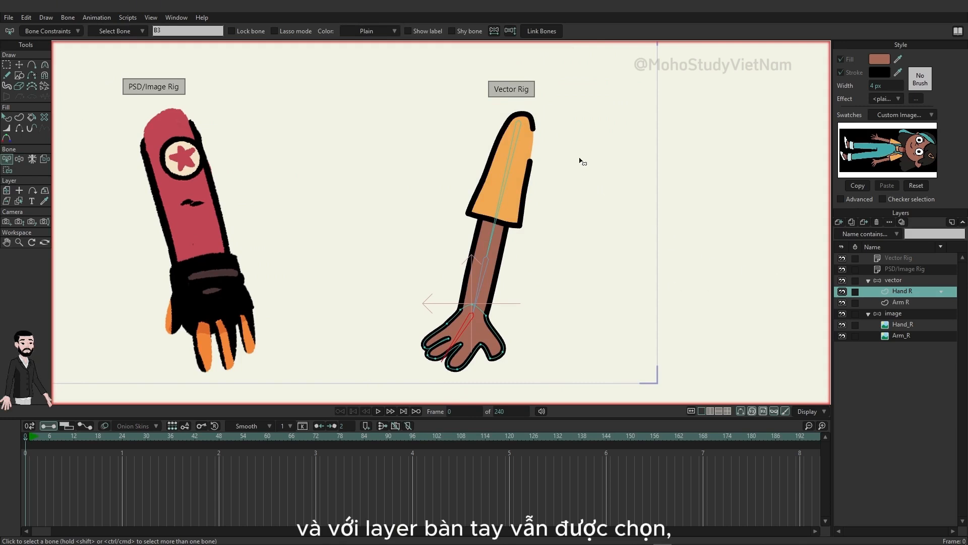
{"action": "left_click", "coordinate": [540, 33]}
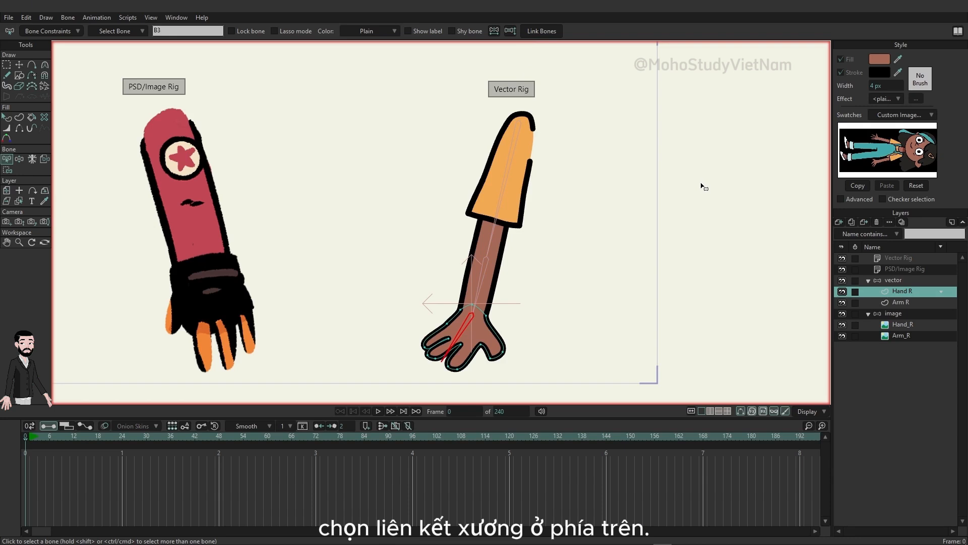
{"action": "left_click", "coordinate": [906, 303]}
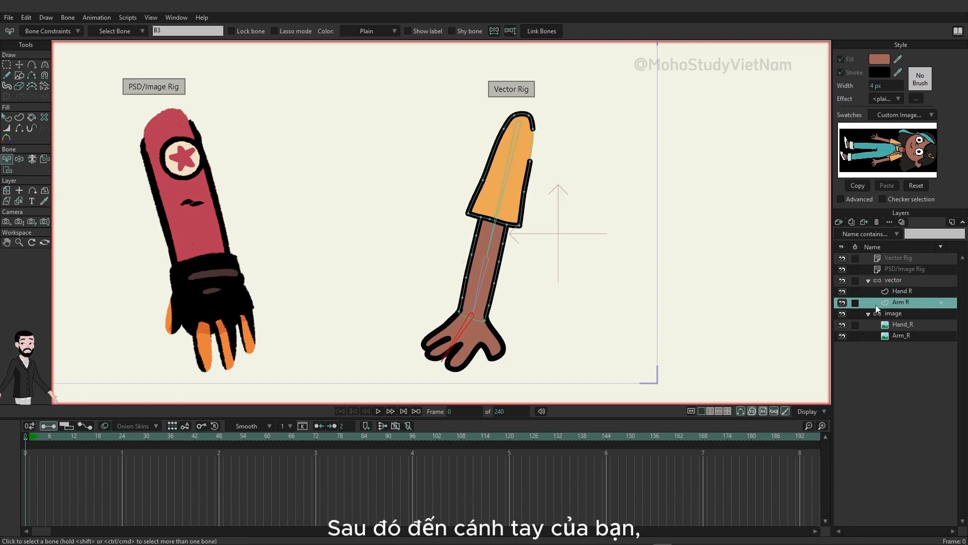
{"action": "left_click", "coordinate": [510, 163]}
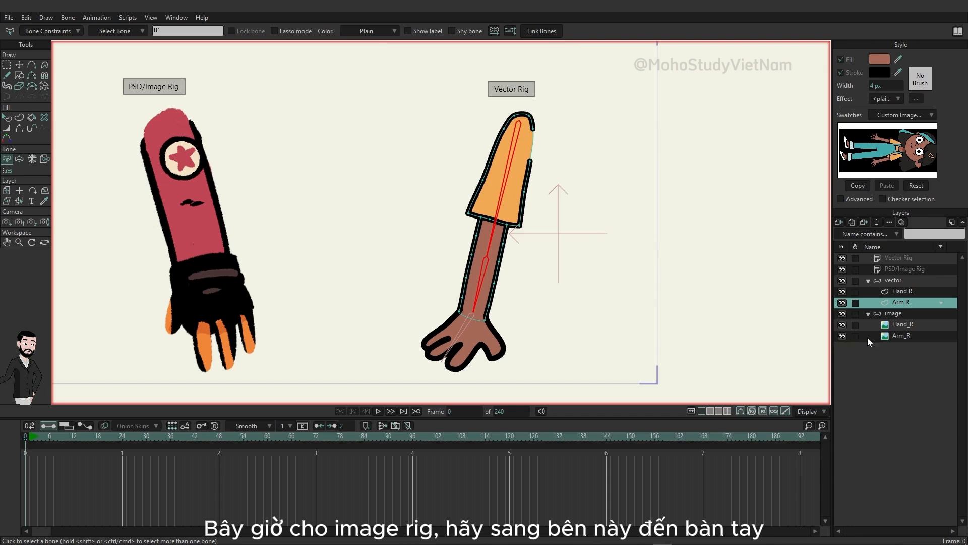
Link the image rig's Hand_R layer to the hand bone and its Arm_R layer to both arm bones.
{"action": "left_click", "coordinate": [908, 326]}
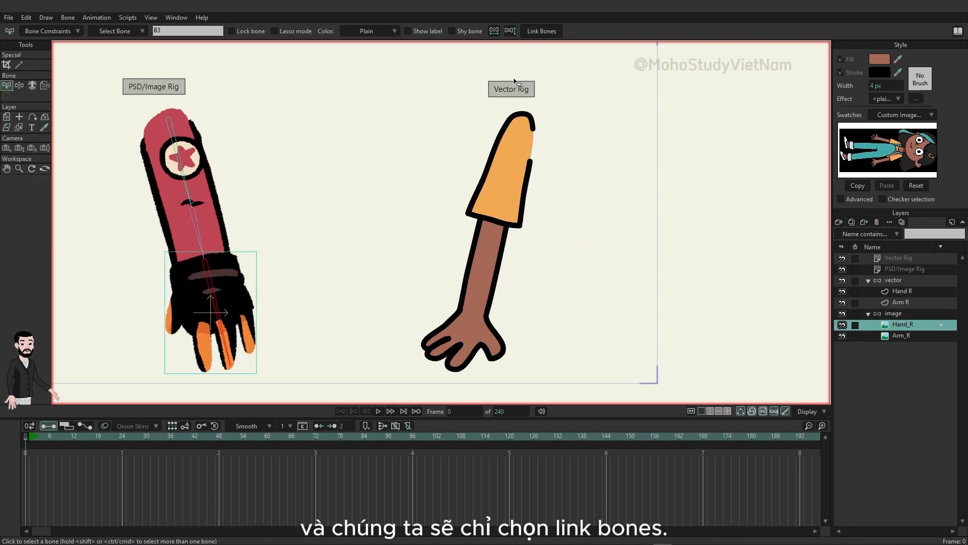
{"action": "left_click", "coordinate": [543, 32]}
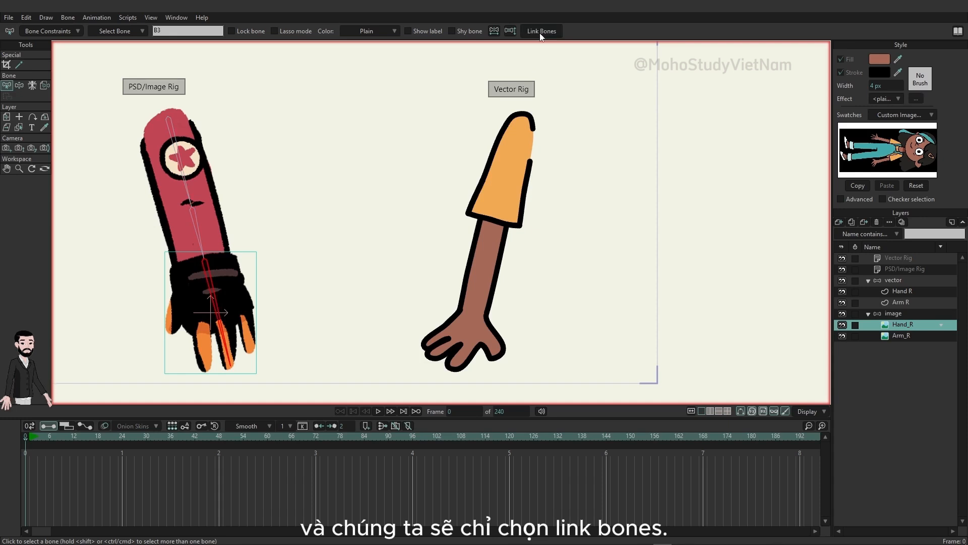
{"action": "left_click", "coordinate": [903, 335]}
{"action": "left_click_drag", "start_coordinate": [298, 224], "coordinate": [183, 143]}
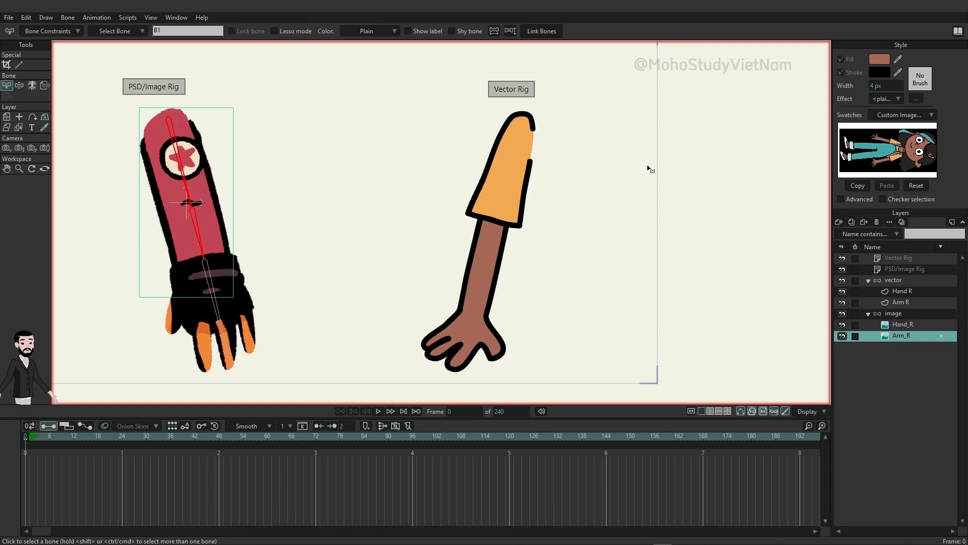
Test the linked vector rig by posing its arm and hand with Manipulate Bones.
{"action": "left_click", "coordinate": [894, 282]}
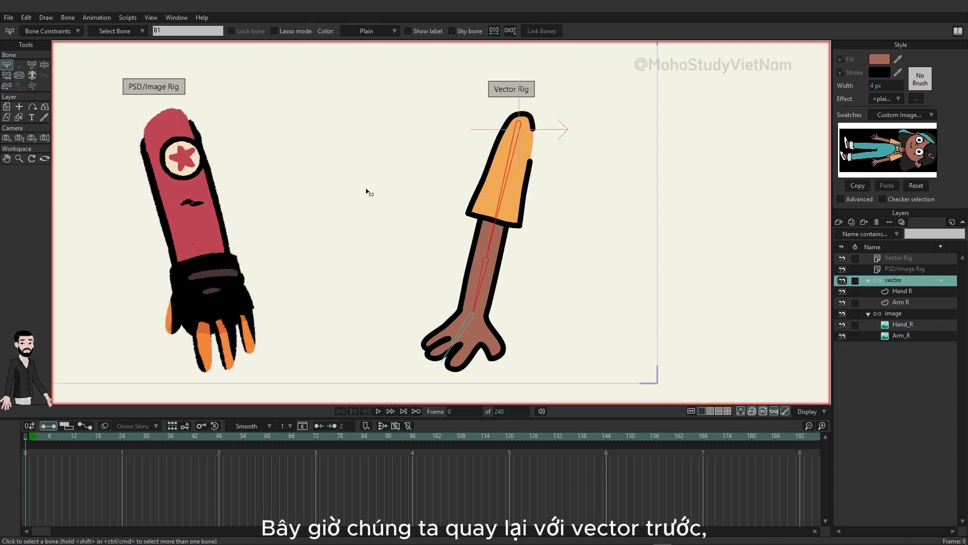
{"action": "left_click", "coordinate": [45, 64]}
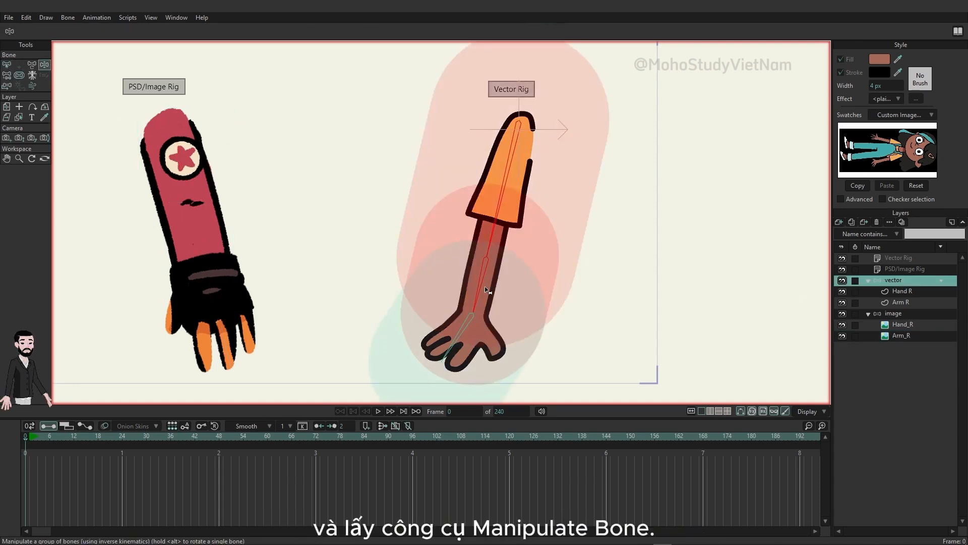
{"action": "left_click_drag", "start_coordinate": [457, 343], "coordinate": [562, 397]}
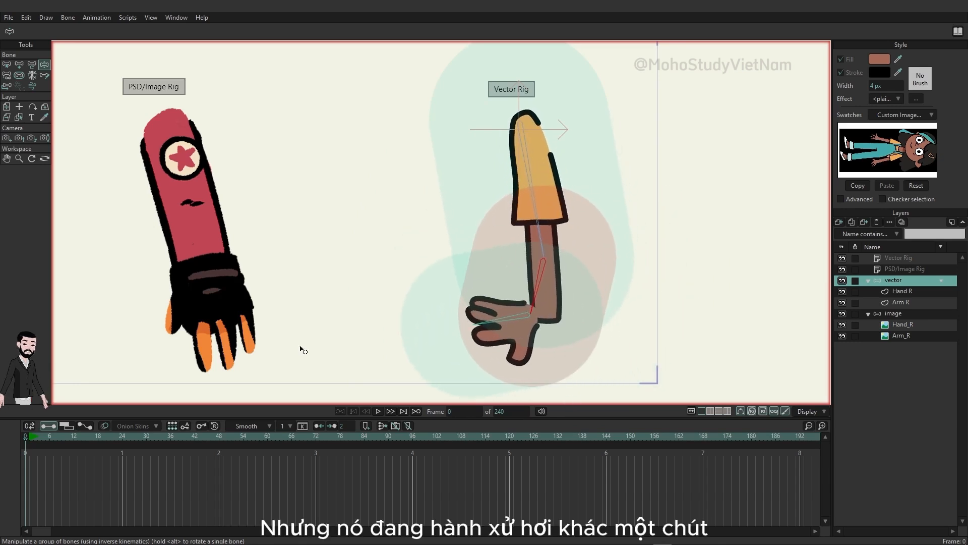
Reduce the bone strength of the vector rig's upper-arm, forearm and hand bones, with the hand bone at about 0.28.
{"action": "left_click", "coordinate": [19, 75]}
{"action": "left_click", "coordinate": [456, 171]}
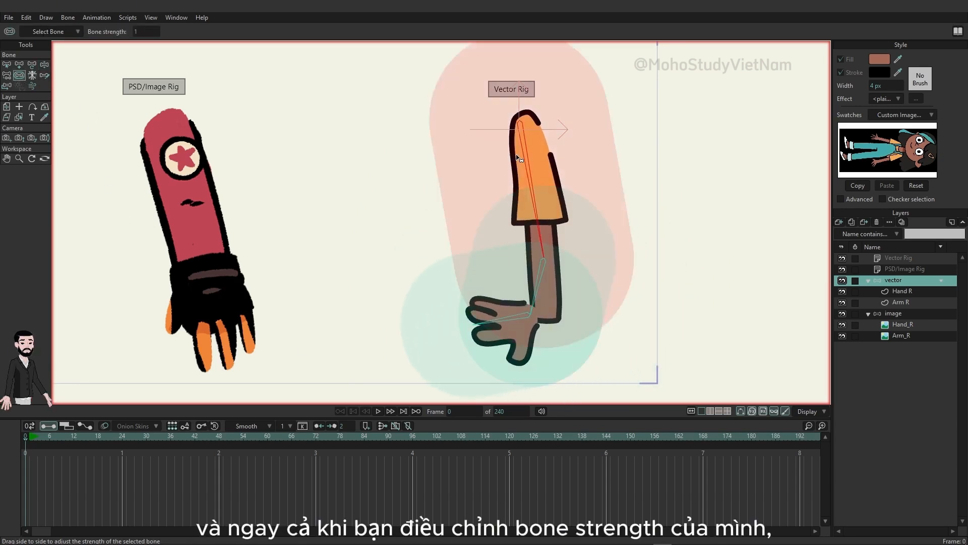
{"action": "left_click", "coordinate": [543, 266]}
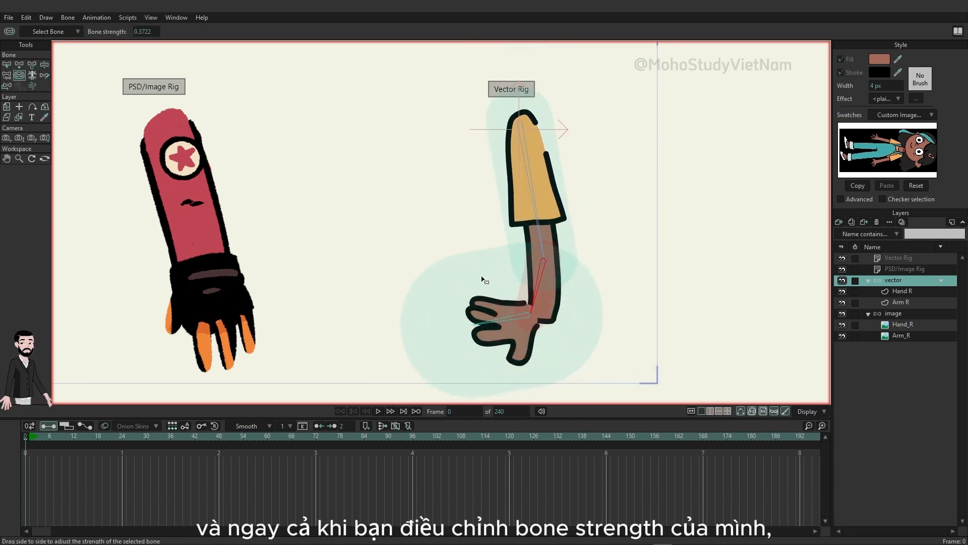
{"action": "left_click_drag", "start_coordinate": [482, 279], "coordinate": [491, 281]}
{"action": "left_click_drag", "start_coordinate": [500, 321], "coordinate": [442, 336]}
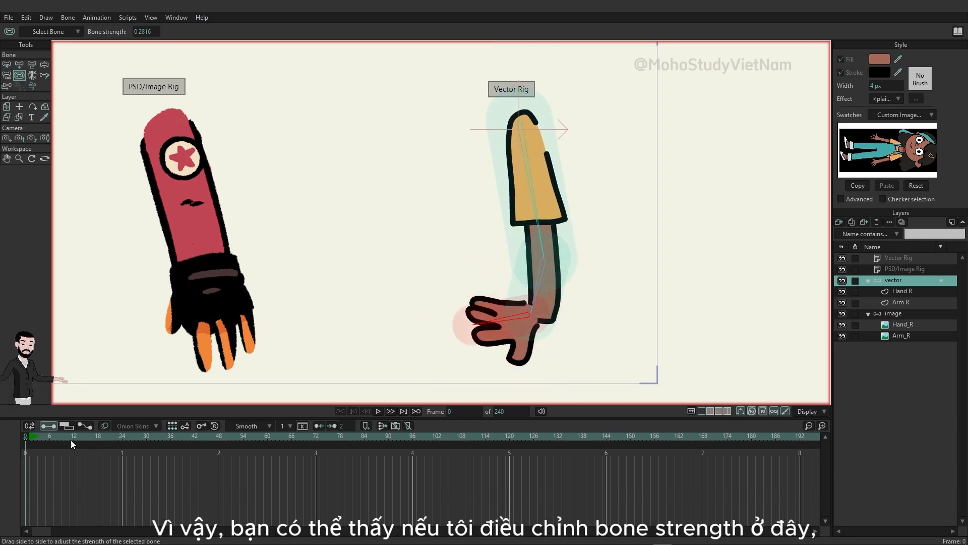
Test the bending of the vector arm and the linked image arm with Manipulate Bones.
{"action": "left_click", "coordinate": [44, 65]}
{"action": "left_click_drag", "start_coordinate": [513, 318], "coordinate": [592, 363]}
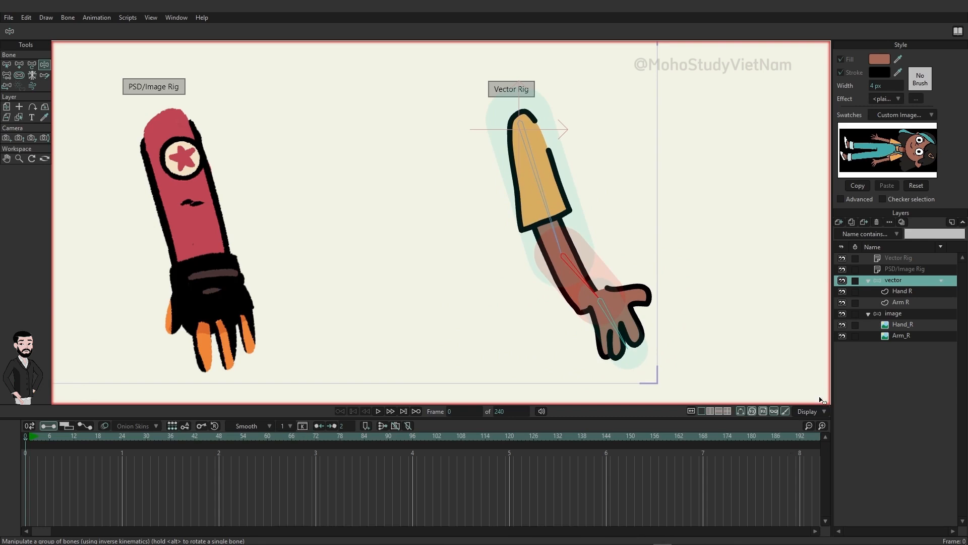
{"action": "left_click", "coordinate": [896, 313]}
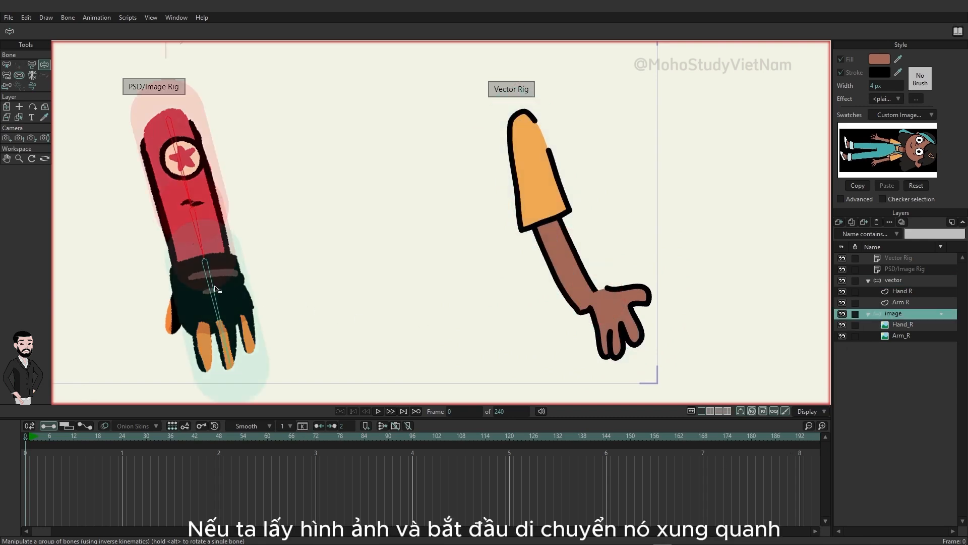
{"action": "left_click_drag", "start_coordinate": [216, 289], "coordinate": [212, 259]}
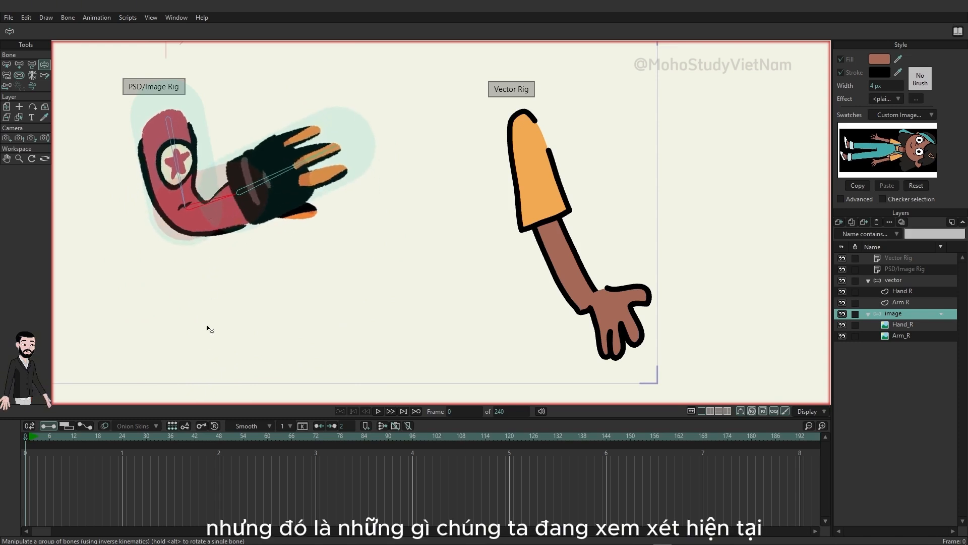
Try adjusting the bone strength of the image rig's arm bones, and undo the changes.
{"action": "left_click", "coordinate": [19, 75]}
{"action": "left_click", "coordinate": [146, 172]}
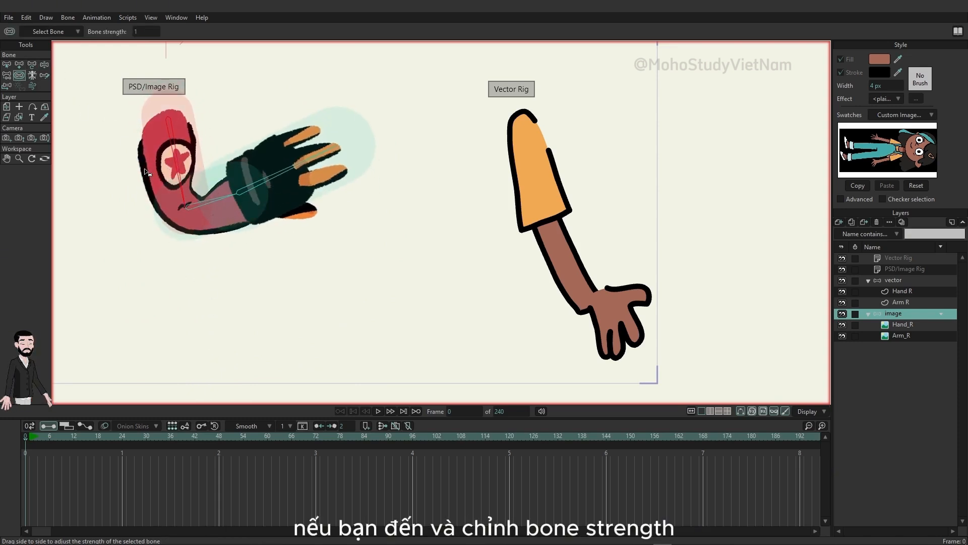
{"action": "left_click_drag", "start_coordinate": [147, 172], "coordinate": [161, 204]}
{"action": "left_click_drag", "start_coordinate": [248, 205], "coordinate": [287, 186]}
{"action": "key", "text": "ctrl+z"}
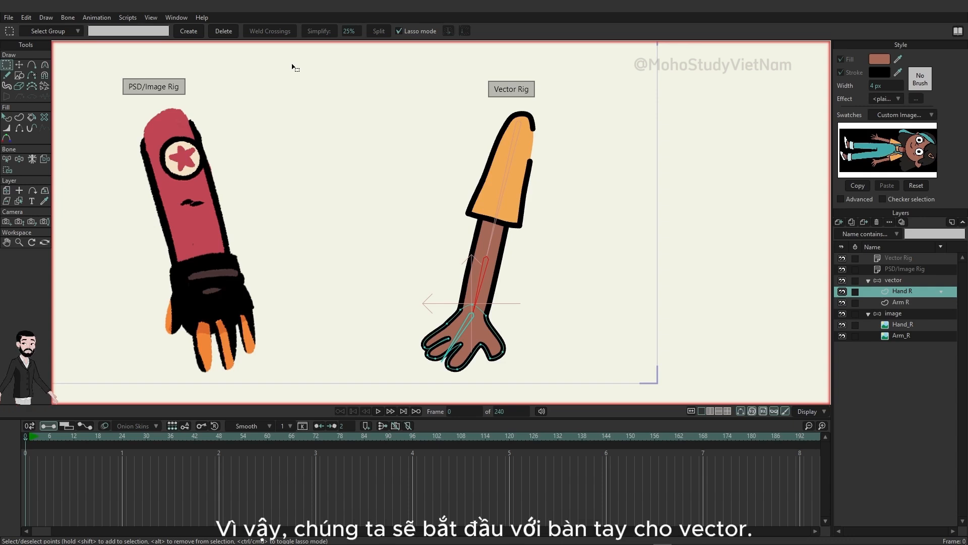
Bind all points of the vector Hand R layer to the hand bone.
{"action": "left_click", "coordinate": [7, 171]}
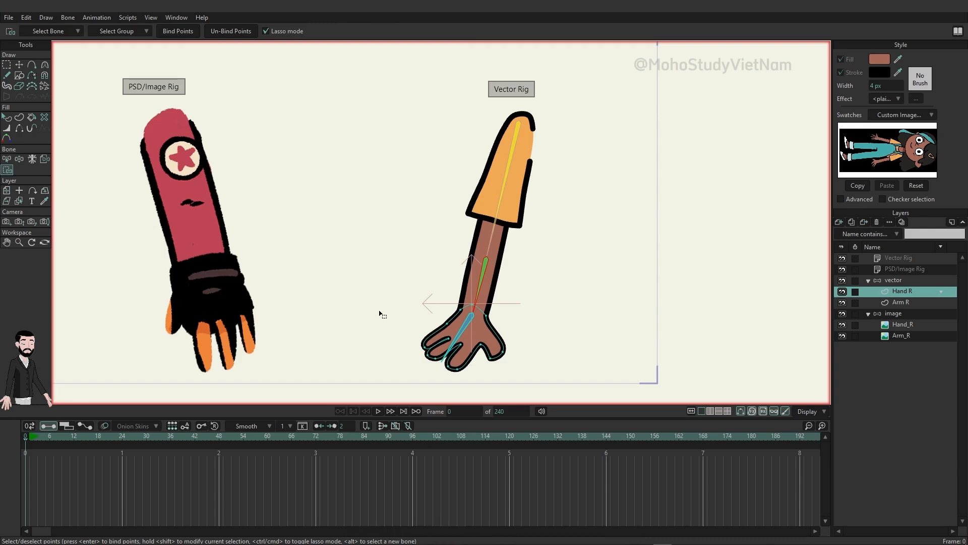
{"action": "left_click", "coordinate": [467, 327], "text": "alt"}
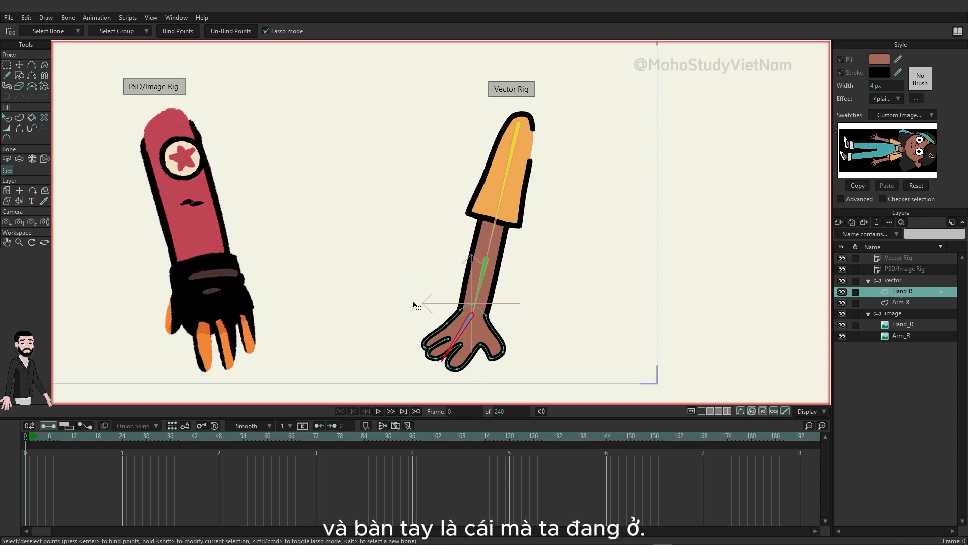
{"action": "mouse_move", "coordinate": [444, 323]}
{"action": "left_mouse_down"}
{"action": "mouse_move", "coordinate": [411, 297]}
{"action": "mouse_move", "coordinate": [384, 362]}
{"action": "mouse_move", "coordinate": [544, 367]}
{"action": "mouse_move", "coordinate": [476, 295]}
{"action": "mouse_move", "coordinate": [394, 314]}
{"action": "mouse_move", "coordinate": [434, 388]}
{"action": "mouse_move", "coordinate": [529, 369]}
{"action": "mouse_move", "coordinate": [492, 299]}
{"action": "mouse_move", "coordinate": [408, 317]}
{"action": "left_mouse_up"}
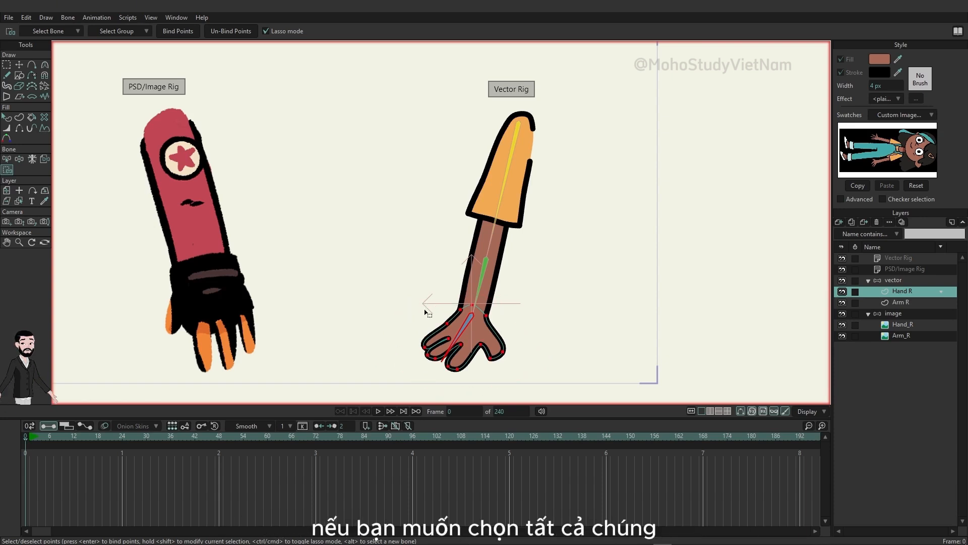
{"action": "left_click", "coordinate": [176, 33]}
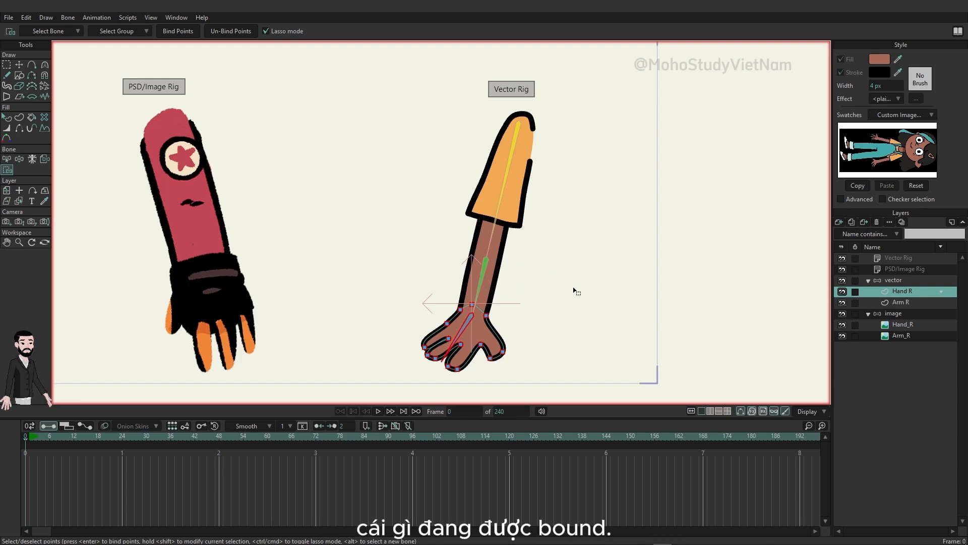
Bind the upper-arm points of the vector Arm R layer to the upper-arm bone.
{"action": "left_click", "coordinate": [903, 301]}
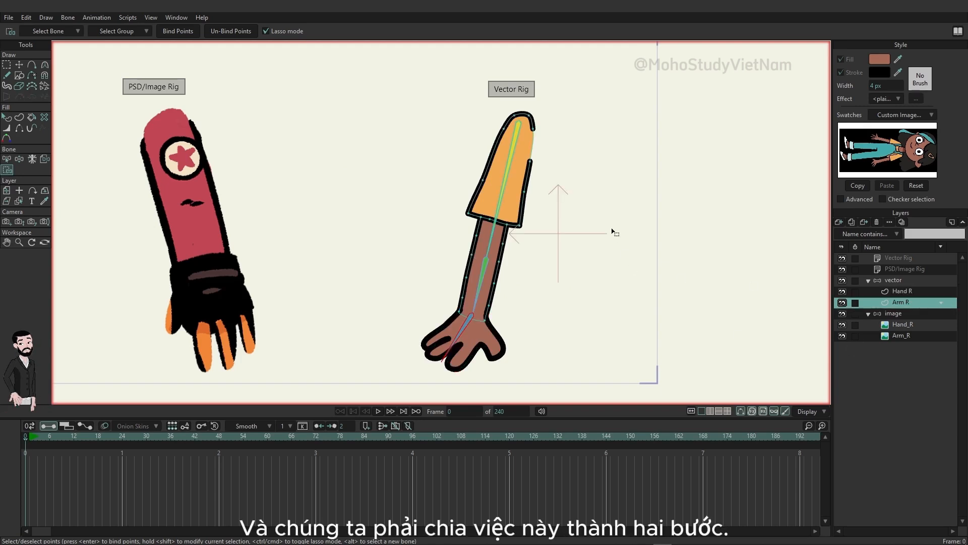
{"action": "left_click", "coordinate": [511, 153], "text": "alt"}
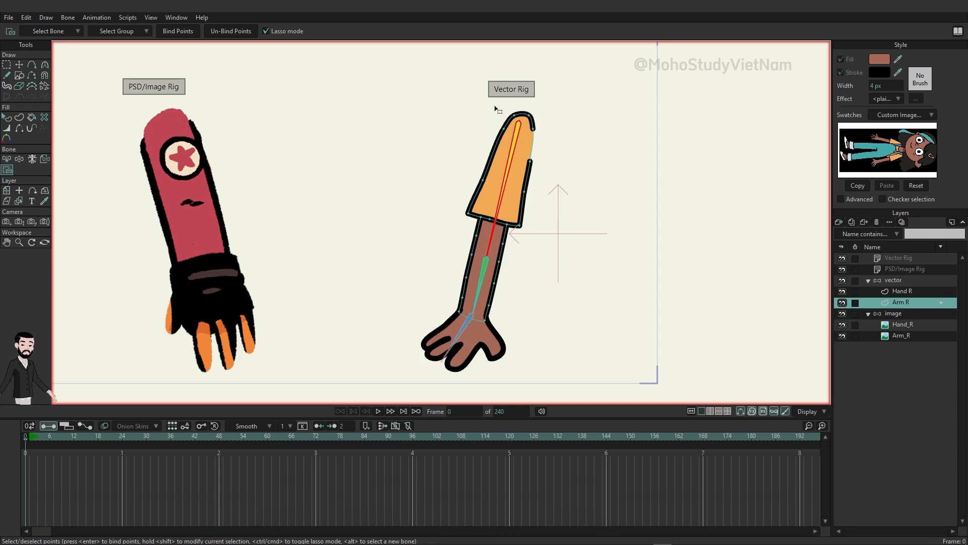
{"action": "mouse_move", "coordinate": [495, 107]}
{"action": "left_mouse_down"}
{"action": "mouse_move", "coordinate": [458, 166]}
{"action": "mouse_move", "coordinate": [451, 233]}
{"action": "mouse_move", "coordinate": [486, 256]}
{"action": "mouse_move", "coordinate": [519, 258]}
{"action": "mouse_move", "coordinate": [542, 249]}
{"action": "mouse_move", "coordinate": [579, 202]}
{"action": "mouse_move", "coordinate": [575, 105]}
{"action": "mouse_move", "coordinate": [499, 109]}
{"action": "left_mouse_up"}
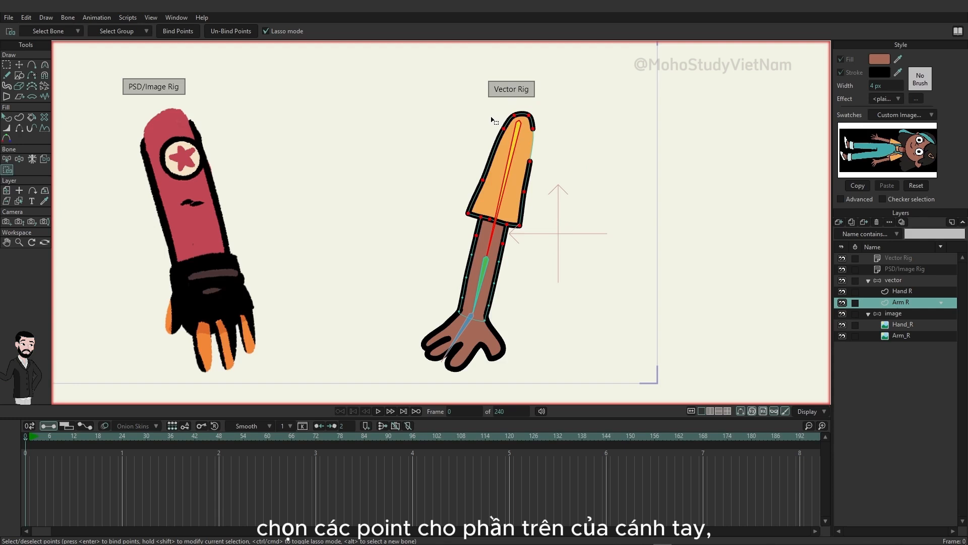
{"action": "left_click", "coordinate": [179, 31]}
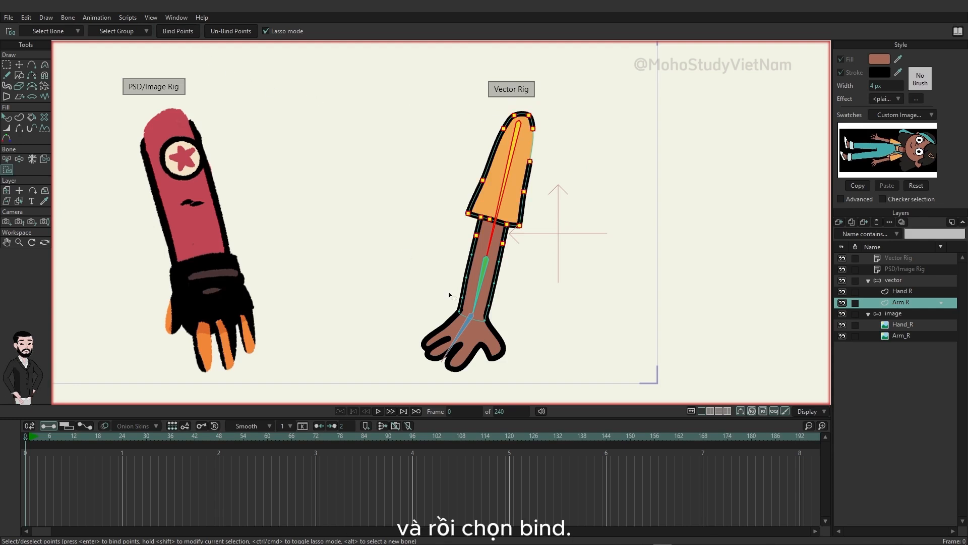
Bind the forearm points of the vector Arm R layer to the forearm bone.
{"action": "left_click", "coordinate": [487, 263], "text": "alt"}
{"action": "mouse_move", "coordinate": [477, 252]}
{"action": "left_mouse_down"}
{"action": "mouse_move", "coordinate": [454, 272]}
{"action": "mouse_move", "coordinate": [445, 311]}
{"action": "mouse_move", "coordinate": [474, 327]}
{"action": "mouse_move", "coordinate": [508, 319]}
{"action": "mouse_move", "coordinate": [517, 282]}
{"action": "mouse_move", "coordinate": [510, 264]}
{"action": "left_mouse_up"}
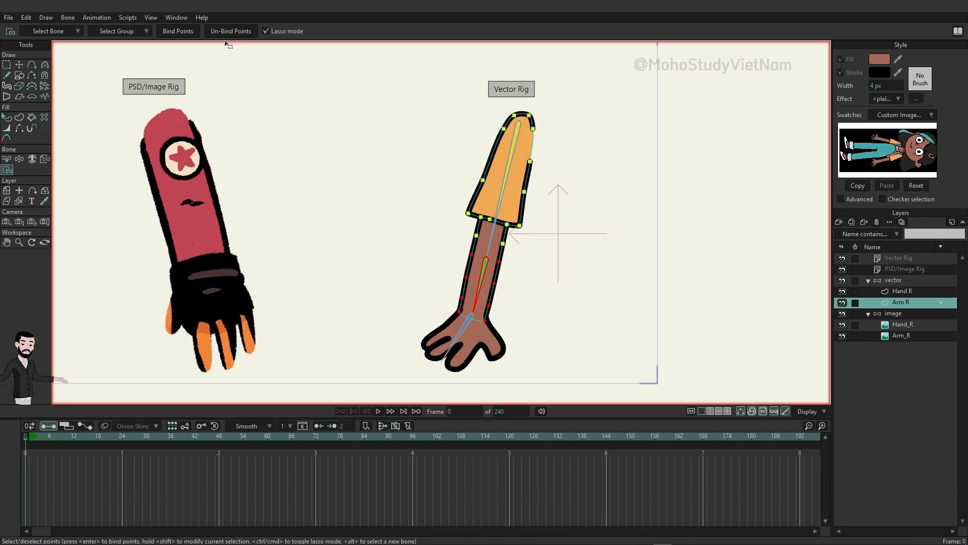
{"action": "left_click", "coordinate": [177, 31]}
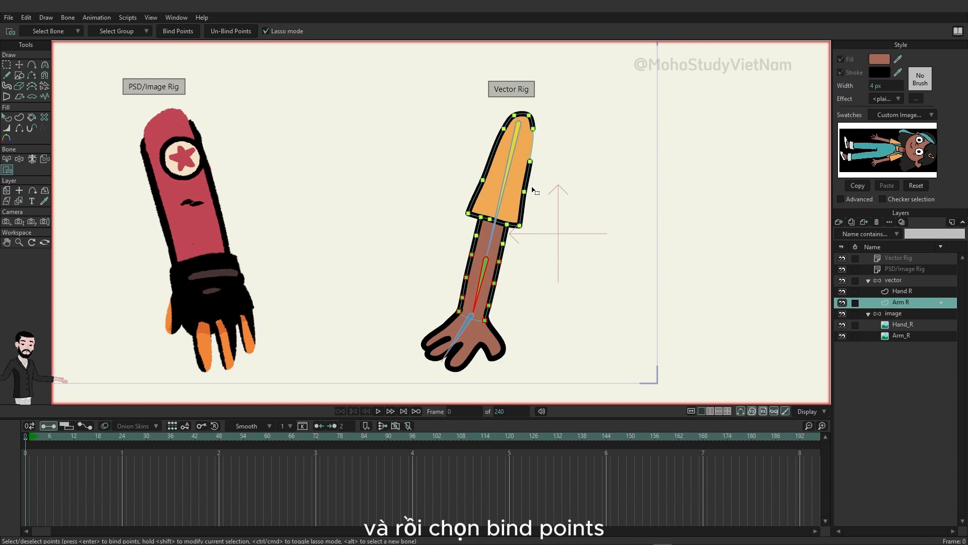
Test the bending of the point-bound vector arm by moving its forearm bone with Manipulate Bones.
{"action": "left_click", "coordinate": [911, 324]}
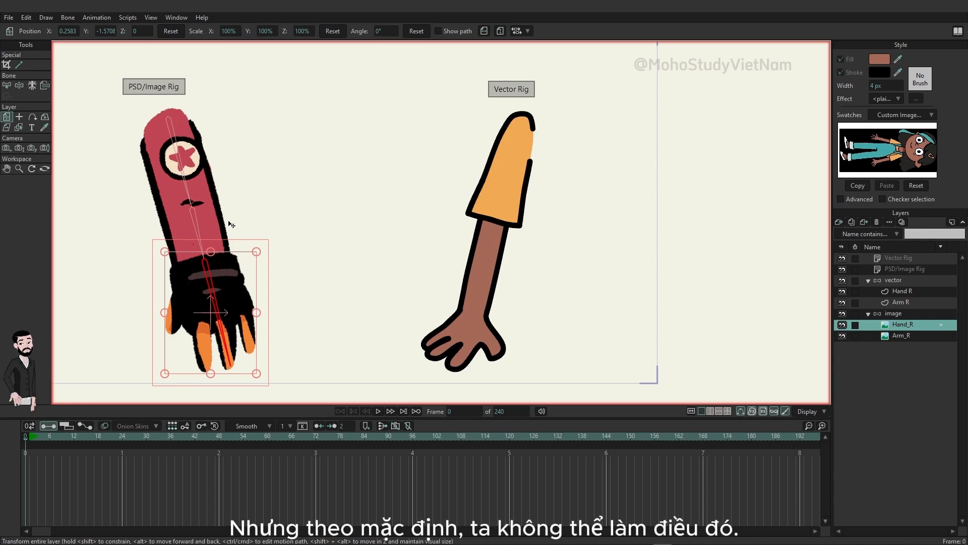
{"action": "left_click", "coordinate": [898, 281]}
{"action": "left_click", "coordinate": [44, 65]}
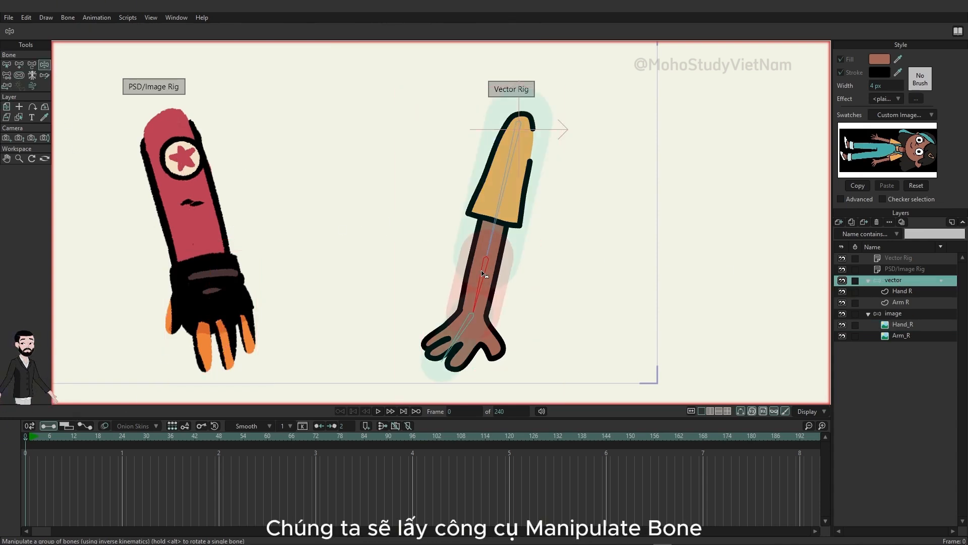
{"action": "left_click_drag", "start_coordinate": [482, 273], "coordinate": [609, 266]}
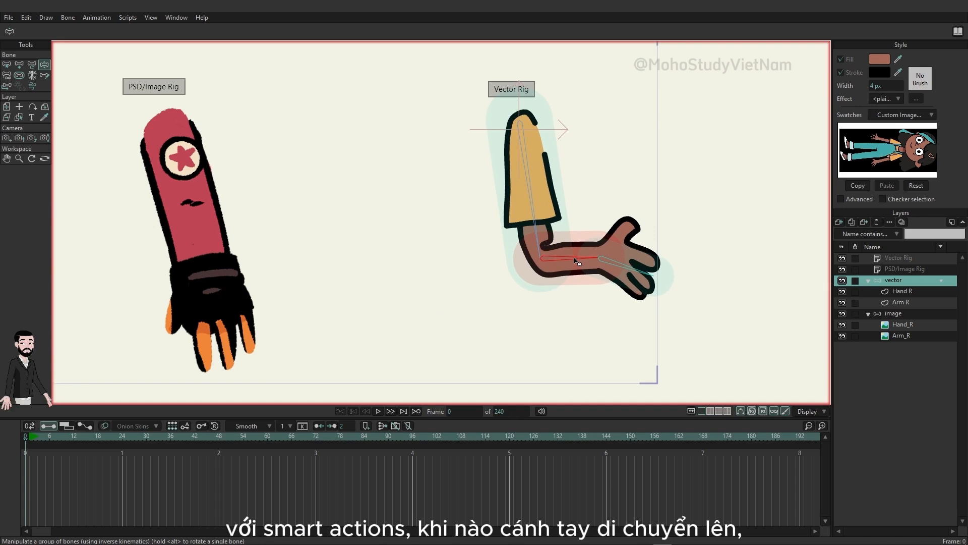
{"action": "left_click_drag", "start_coordinate": [576, 261], "coordinate": [578, 254]}
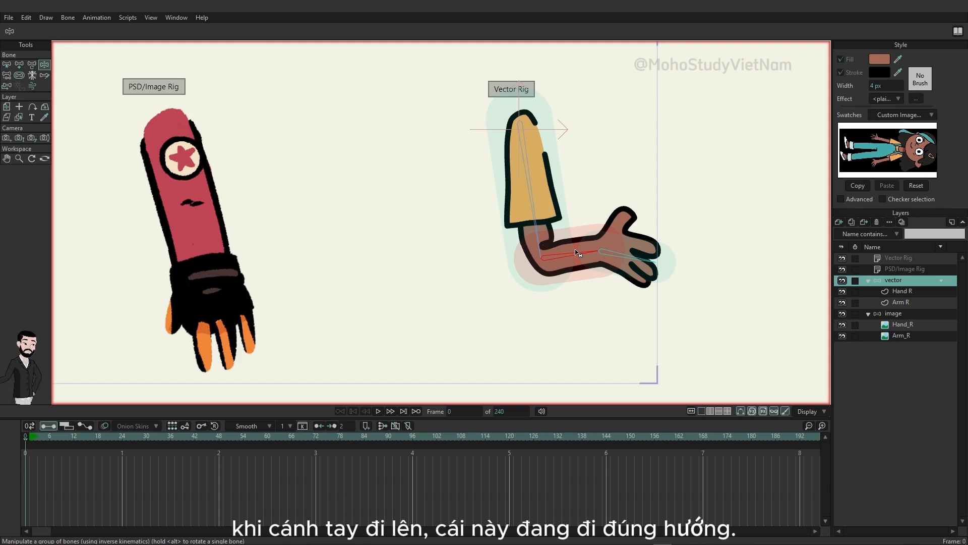
{"action": "left_click_drag", "start_coordinate": [576, 251], "coordinate": [493, 303]}
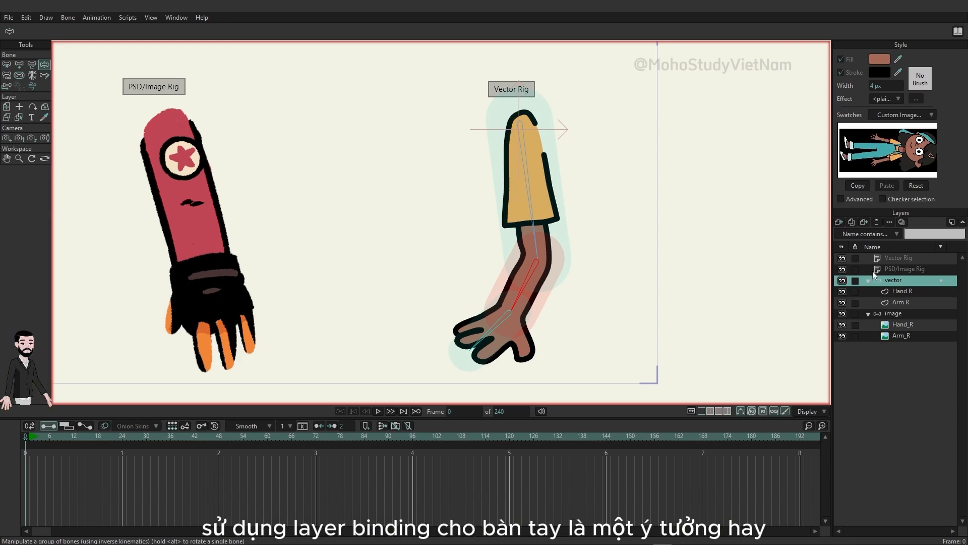
Layer-bind the vector Hand R layer and the image Hand_R layer to the hand bones of their rigs.
{"action": "left_click", "coordinate": [911, 293]}
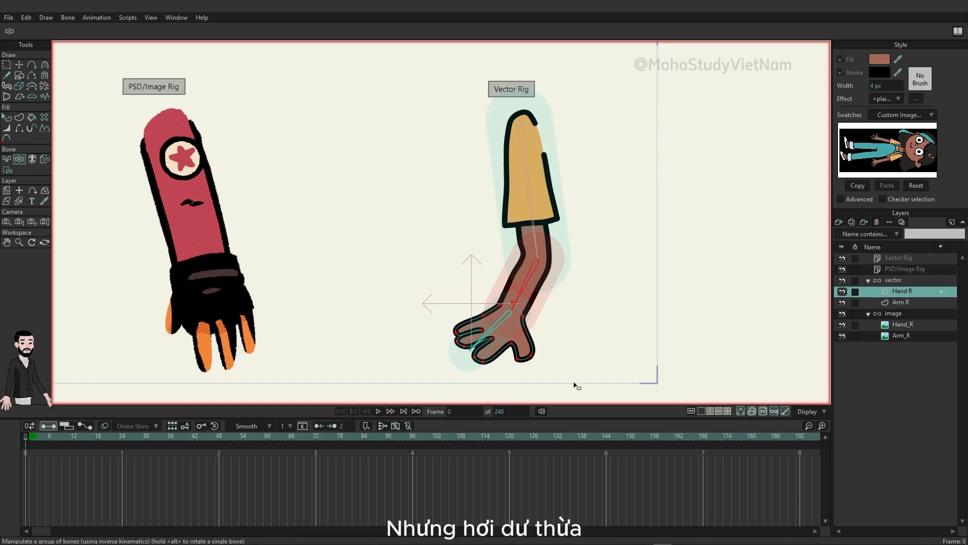
{"action": "left_click", "coordinate": [45, 160]}
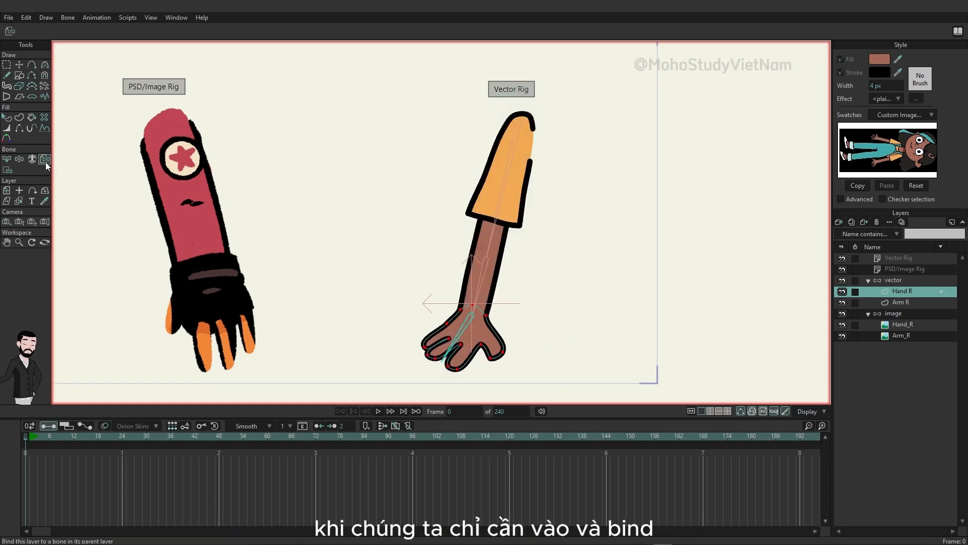
{"action": "left_click", "coordinate": [463, 331]}
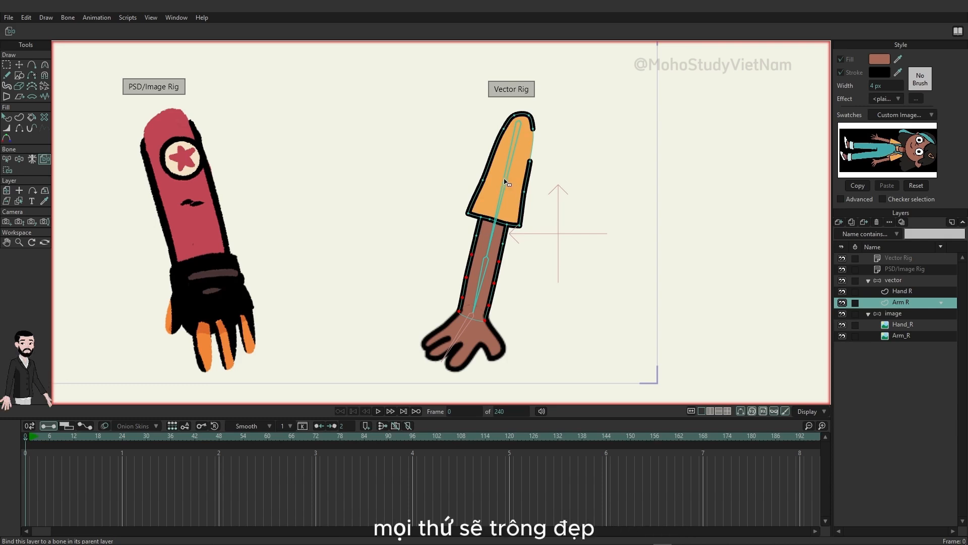
{"action": "left_click", "coordinate": [898, 325]}
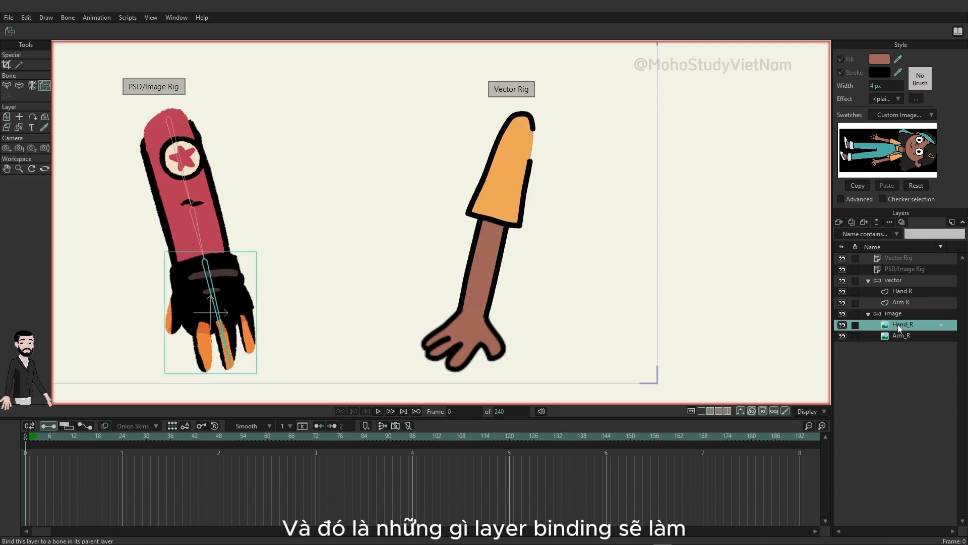
{"action": "left_click", "coordinate": [211, 276]}
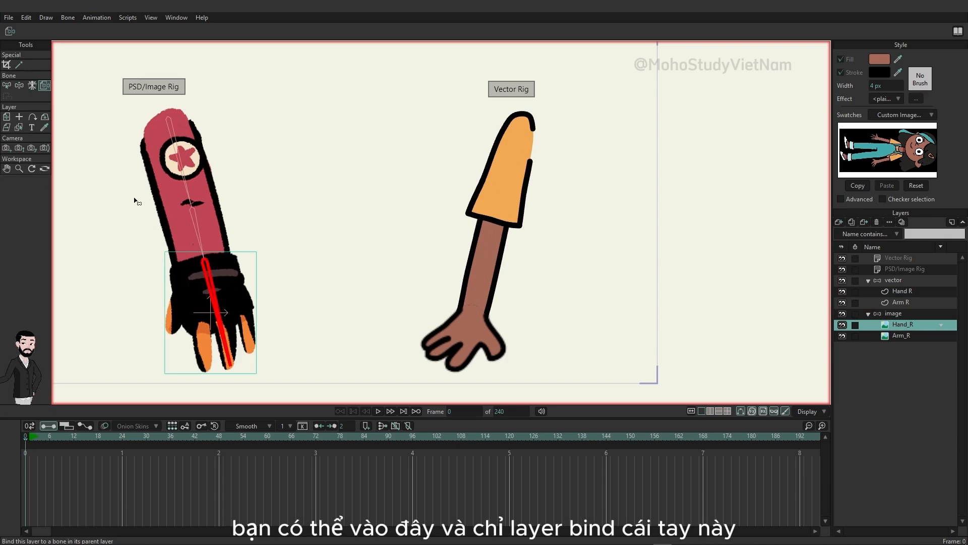
Test how the layer-bound hand follows the image rig by moving its bones with Manipulate Bones.
{"action": "left_click", "coordinate": [895, 314]}
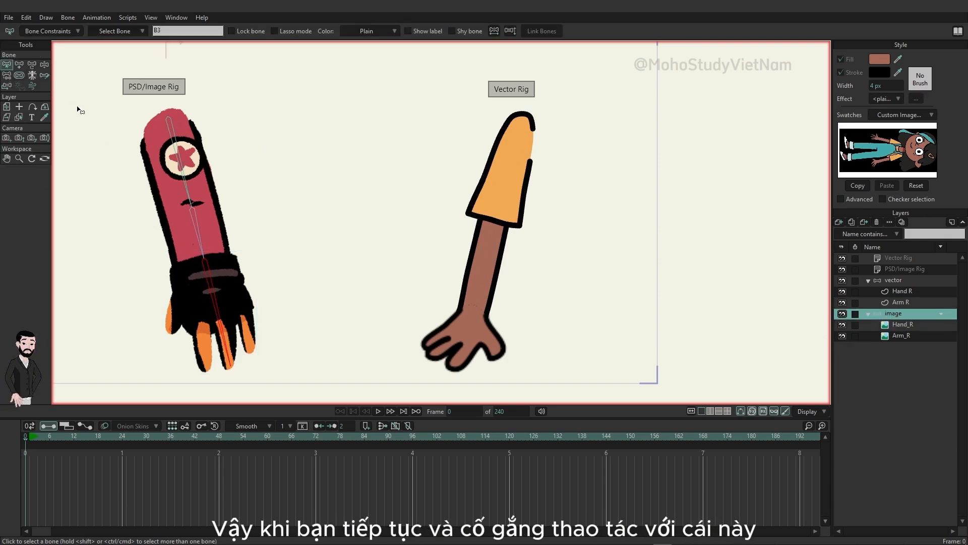
{"action": "left_click", "coordinate": [45, 64]}
{"action": "left_click_drag", "start_coordinate": [229, 343], "coordinate": [208, 198]}
{"action": "left_click", "coordinate": [258, 228]}
{"action": "left_click_drag", "start_coordinate": [258, 224], "coordinate": [263, 298]}
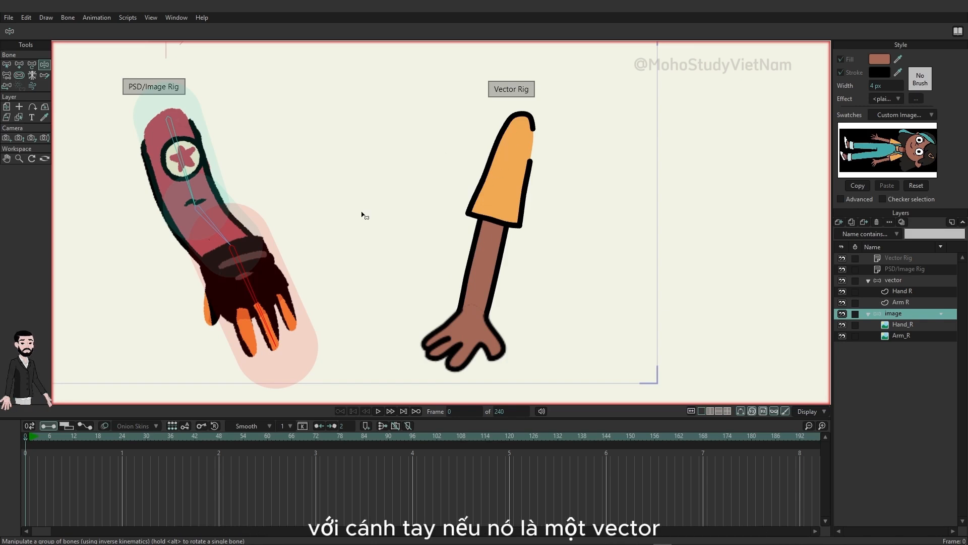
Create a smooth joint on the image Arm_R layer for the upper-arm and forearm bone pair.
{"action": "key", "text": "b"}
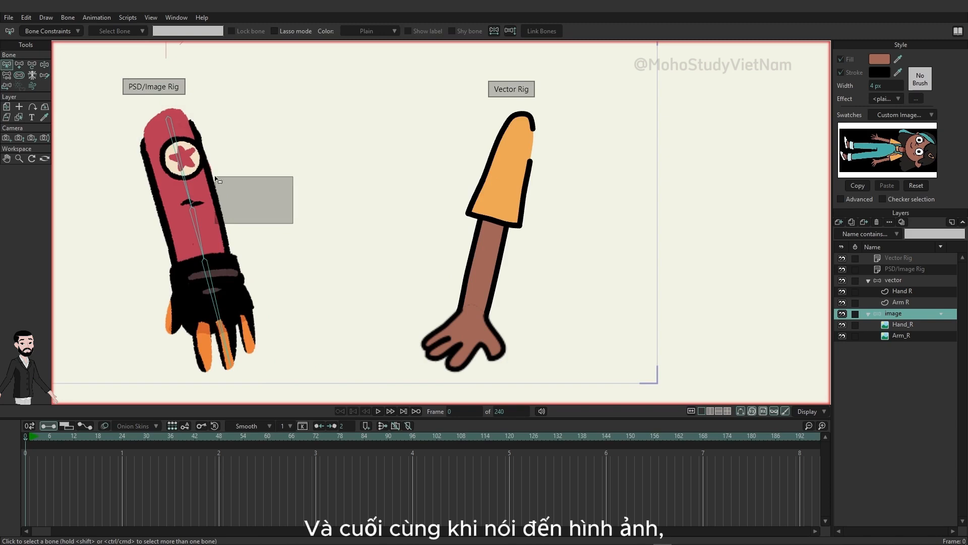
{"action": "left_click_drag", "start_coordinate": [216, 177], "coordinate": [272, 152]}
{"action": "left_click_drag", "start_coordinate": [316, 218], "coordinate": [150, 165]}
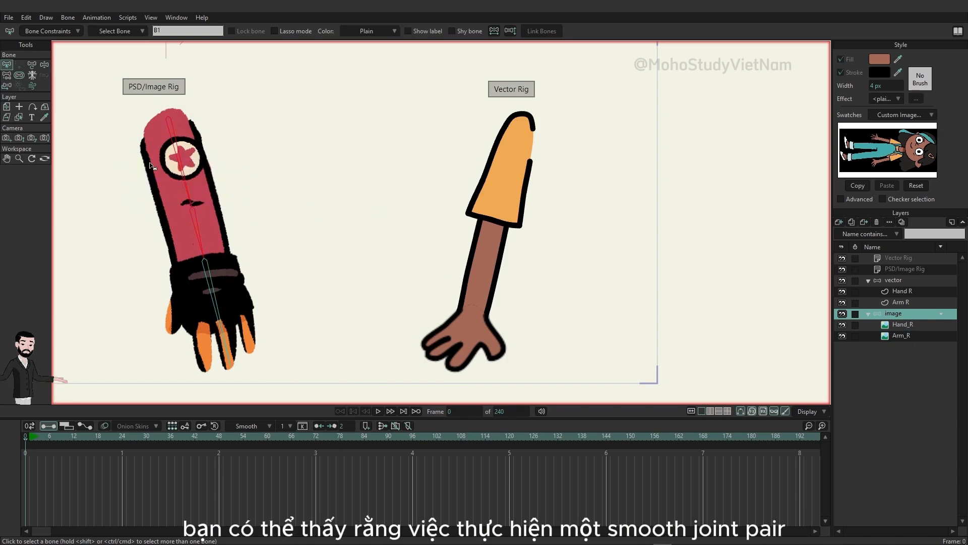
{"action": "left_click", "coordinate": [903, 336]}
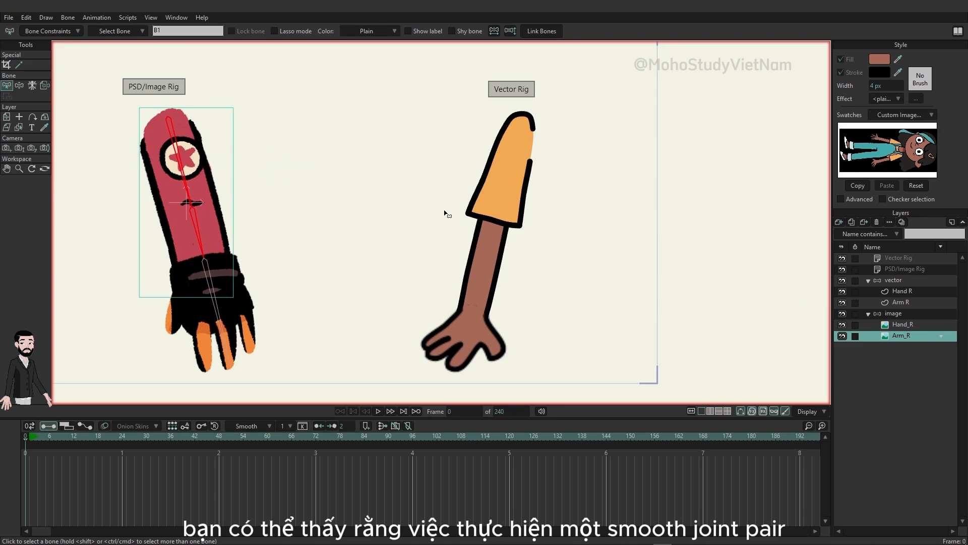
{"action": "left_click", "coordinate": [68, 18]}
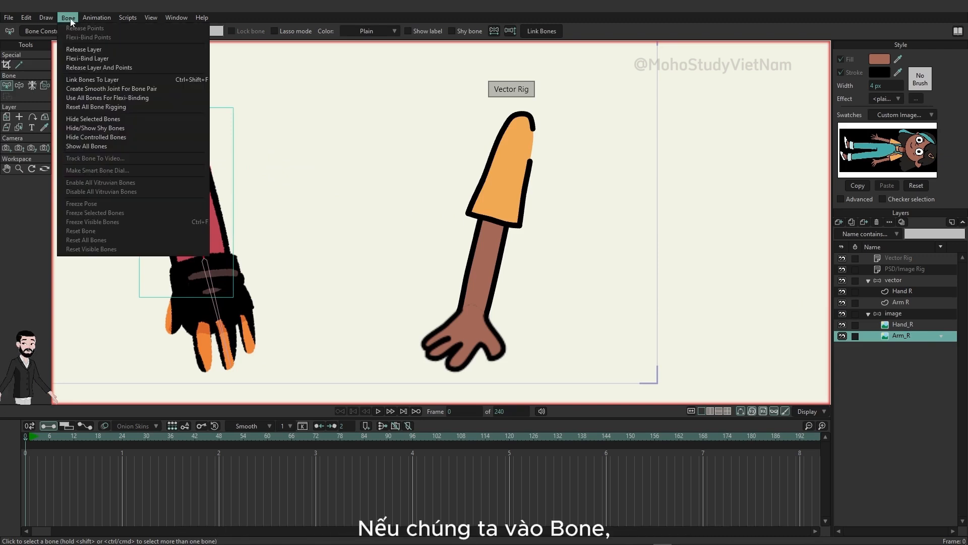
{"action": "left_click", "coordinate": [98, 90]}
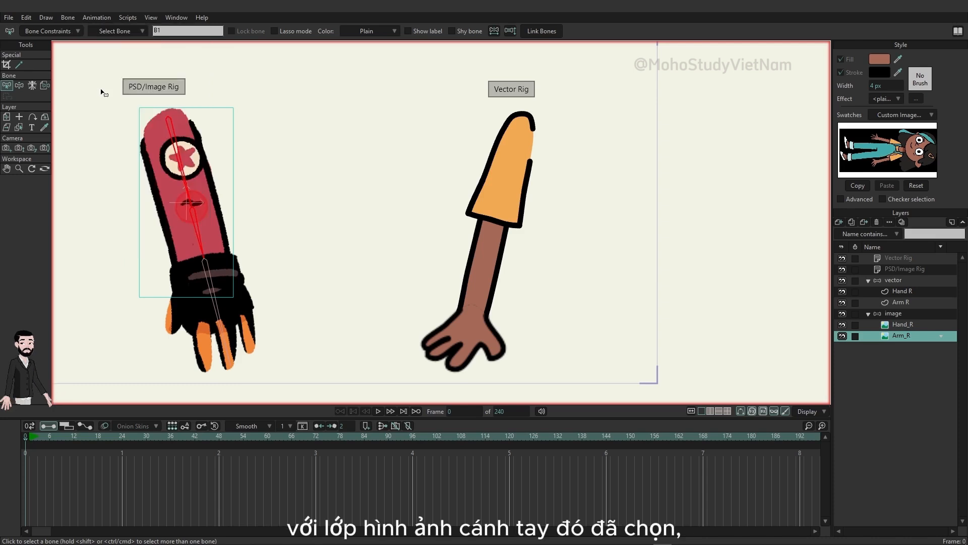
Bend the image arm at the elbow on frame 6 with Manipulate Bones to test the smooth joint.
{"action": "left_click", "coordinate": [51, 437]}
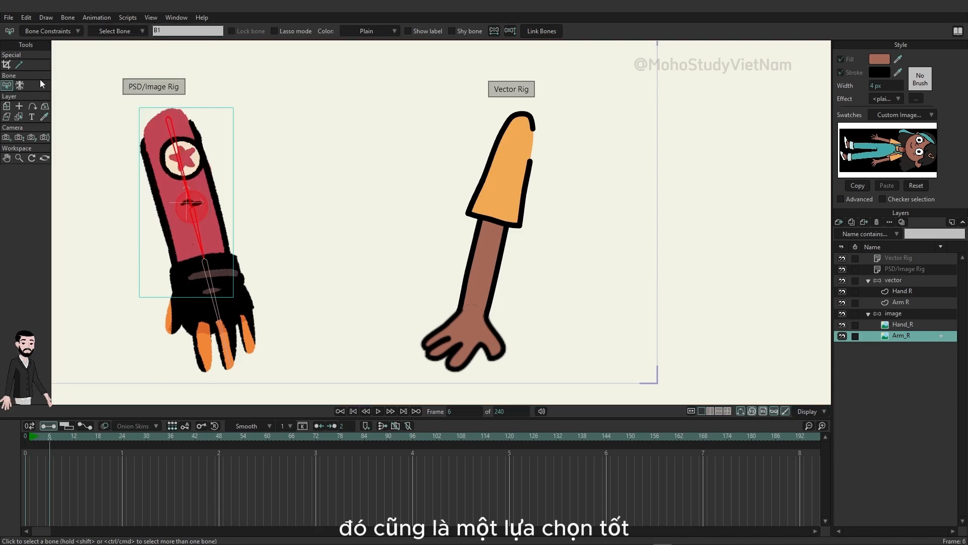
{"action": "left_click", "coordinate": [900, 312]}
{"action": "left_click", "coordinate": [32, 64]}
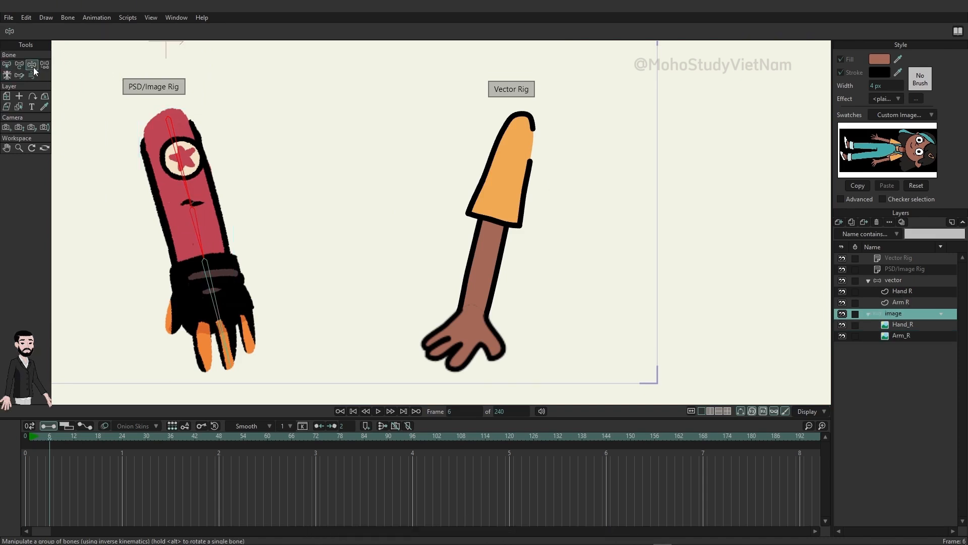
{"action": "left_click_drag", "start_coordinate": [197, 241], "coordinate": [286, 194]}
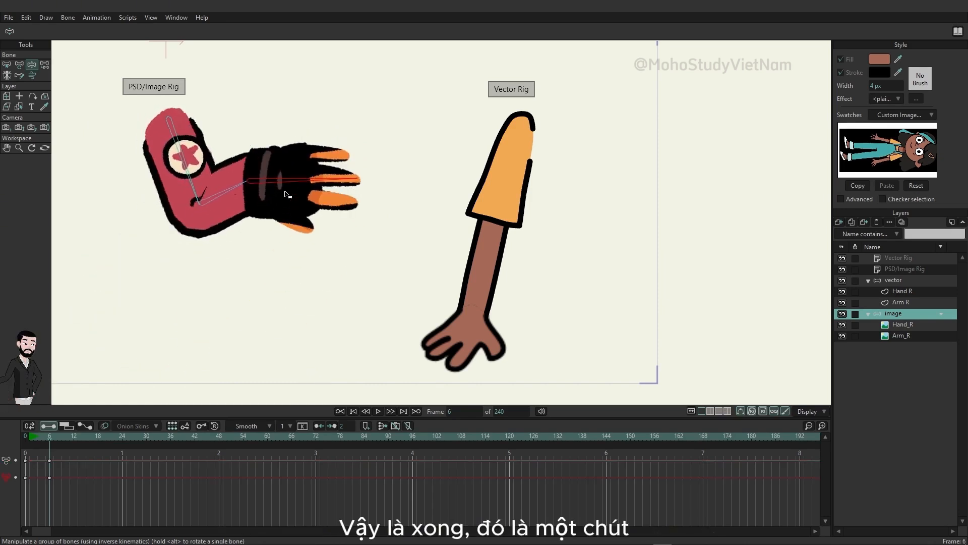